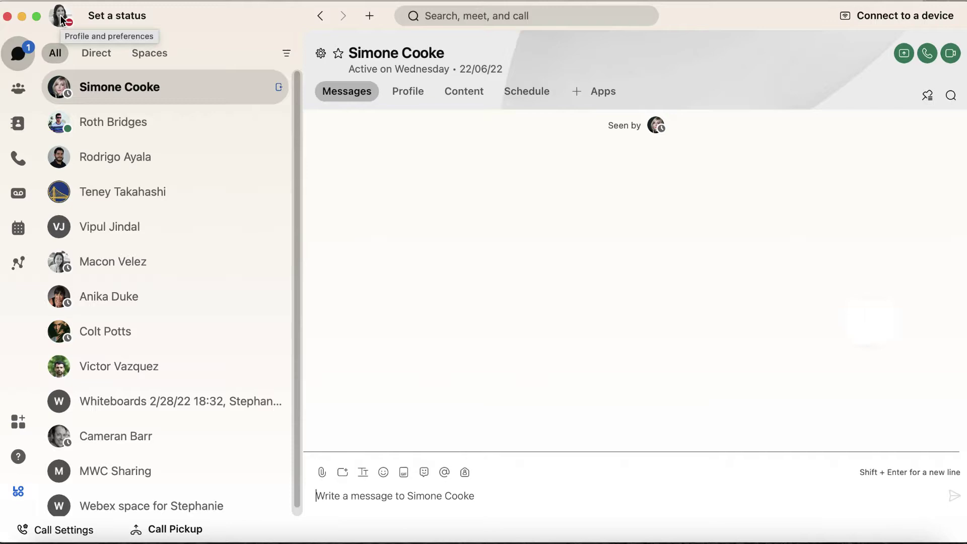
# Show the Do Not Disturb availability submenu with Clear, durations and Set a time
pyautogui.click(62, 18)
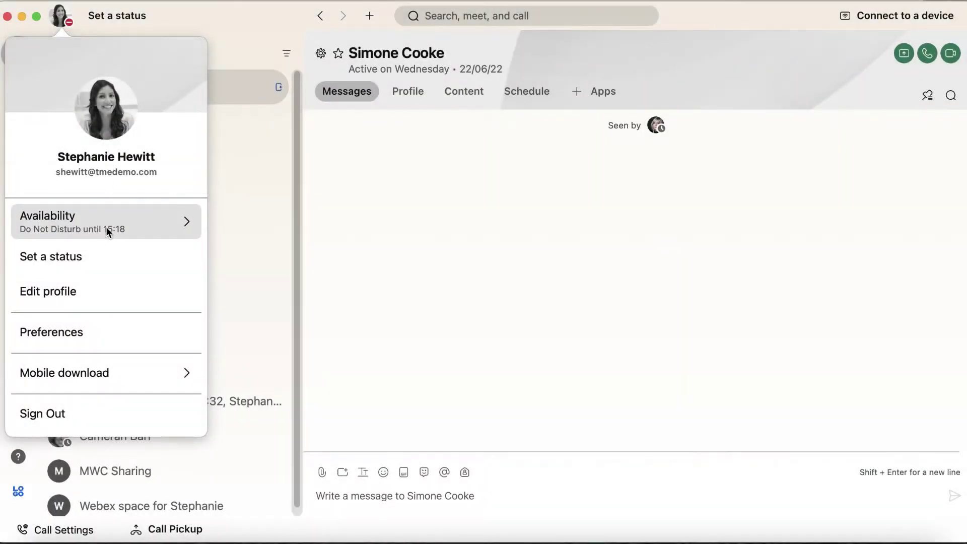
pyautogui.click(110, 224)
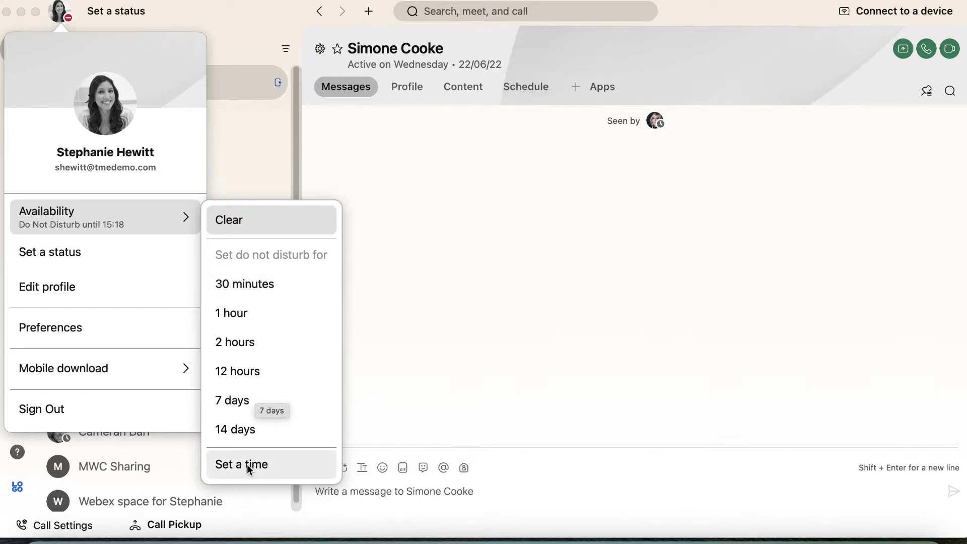
# Save a Do Not Disturb end time of 15:18 today and reopen the profile menu
pyautogui.click(248, 467)
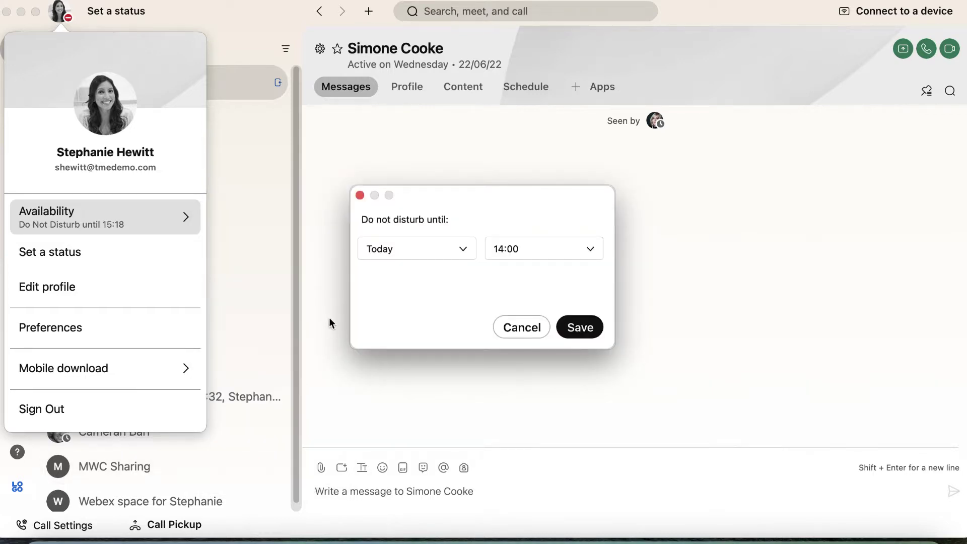
pyautogui.click(579, 328)
pyautogui.click(61, 10)
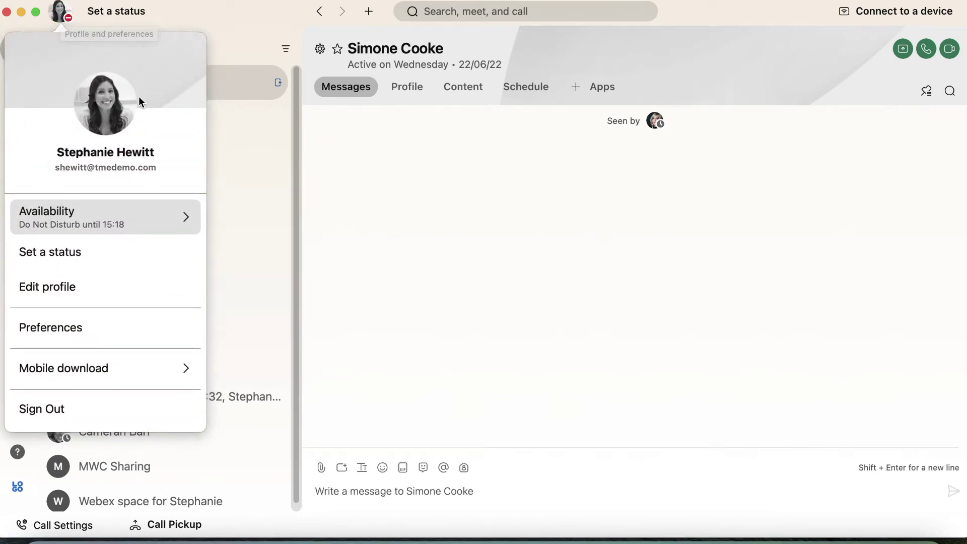
# Show the Do Not Disturb availability options from the profile menu again
pyautogui.click(112, 221)
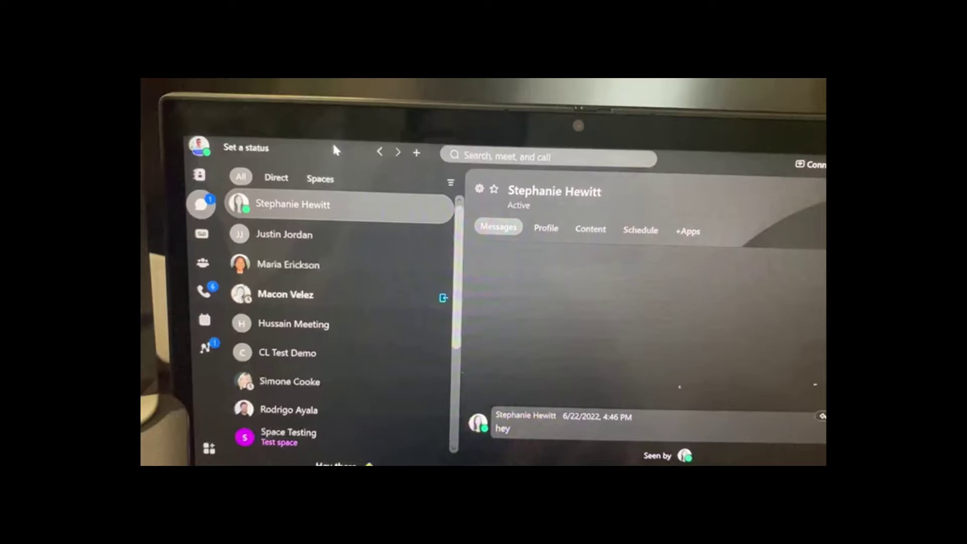
# Open the profile menu on the second computer to view its availability status
pyautogui.click(199, 146)
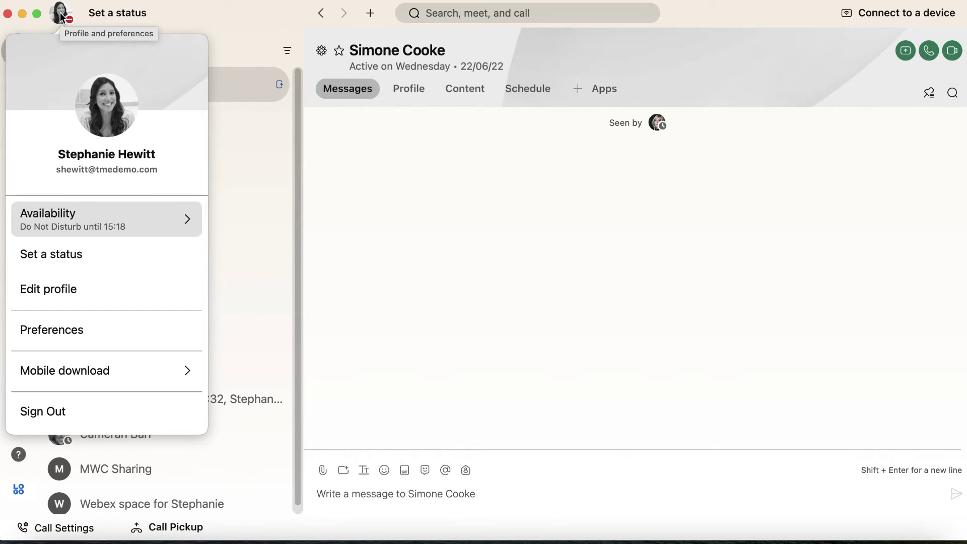
# Close the profile menu and return to the current conversation
pyautogui.click(229, 108)
pyautogui.click(162, 80)
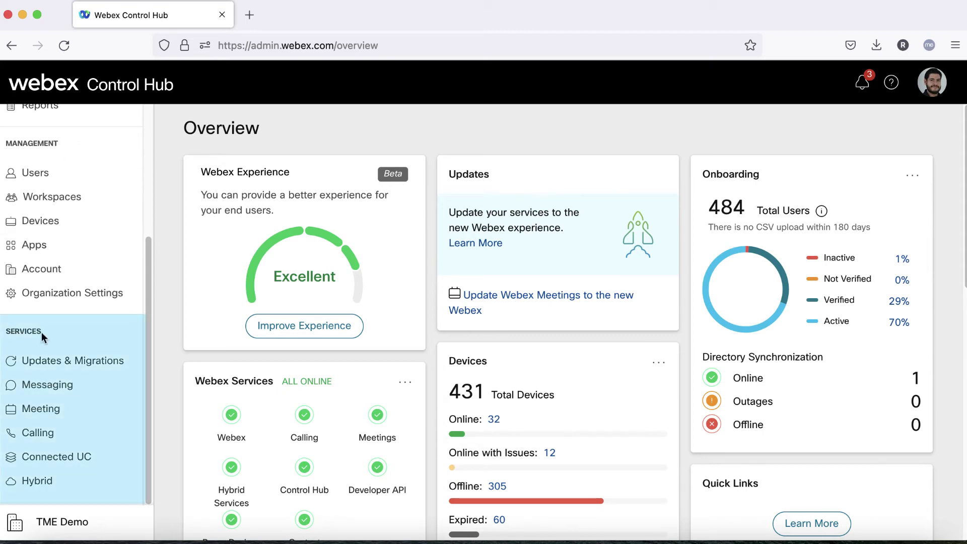
# Show Calling's Client Settings tab with Do Not Disturb (DND) Status Sync enabled
pyautogui.click(51, 436)
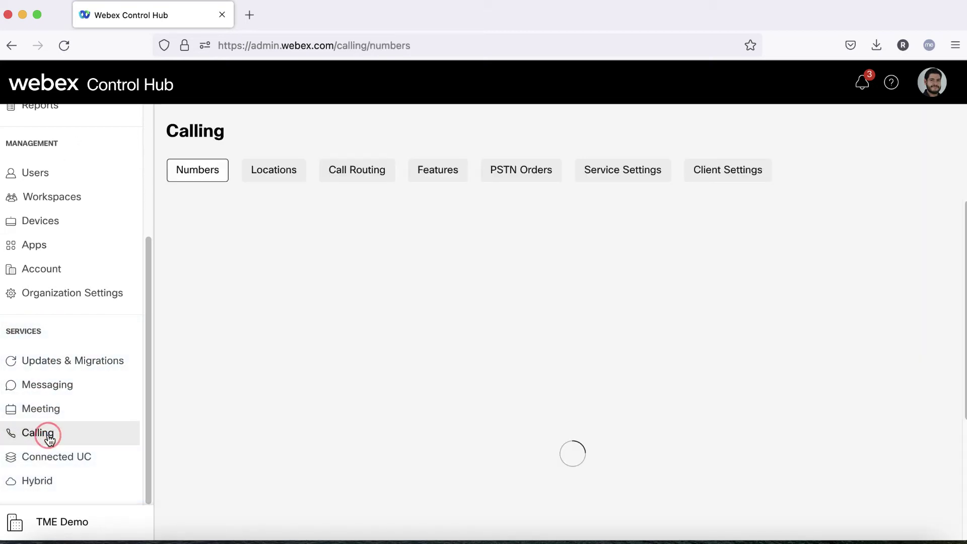
pyautogui.click(728, 169)
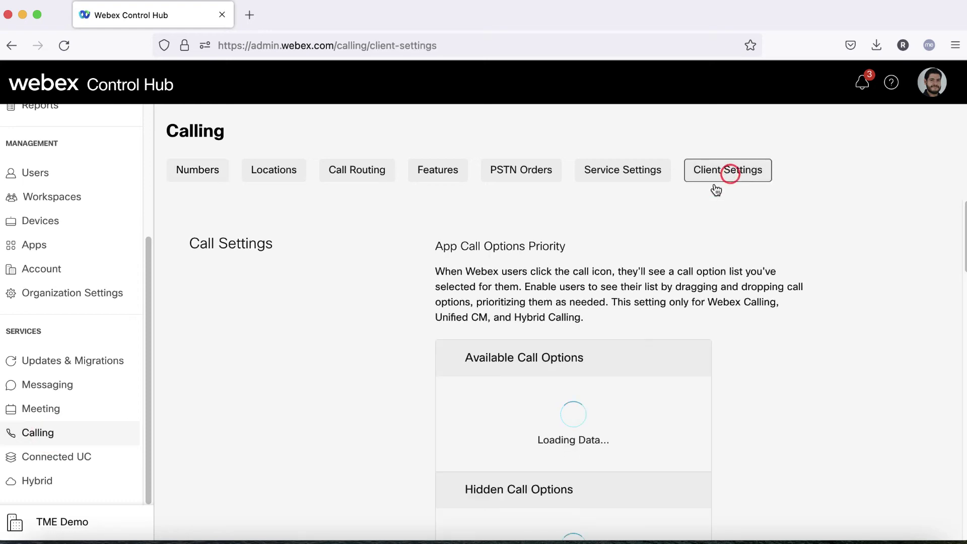
pyautogui.scroll(-5, 453, 368)
pyautogui.scroll(-5, 454, 363)
pyautogui.scroll(-8, 469, 367)
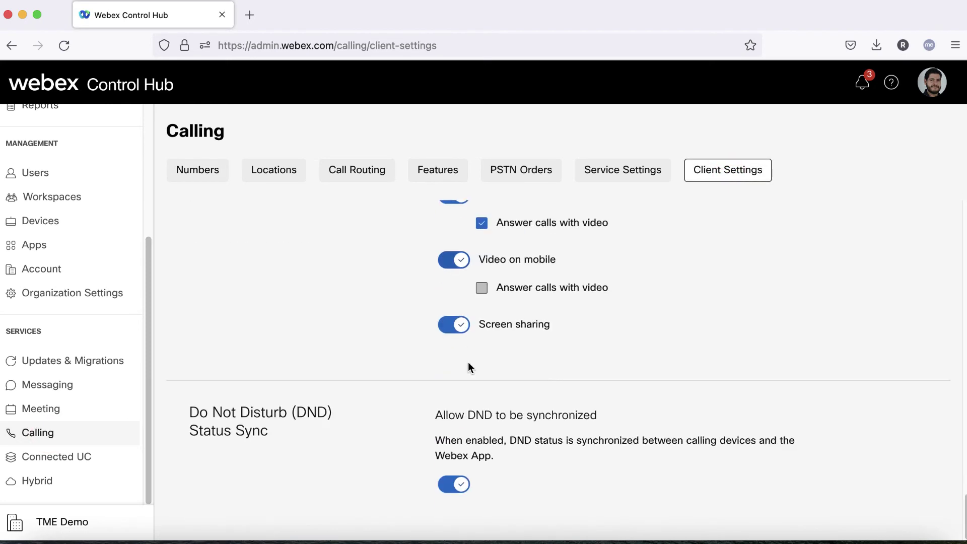